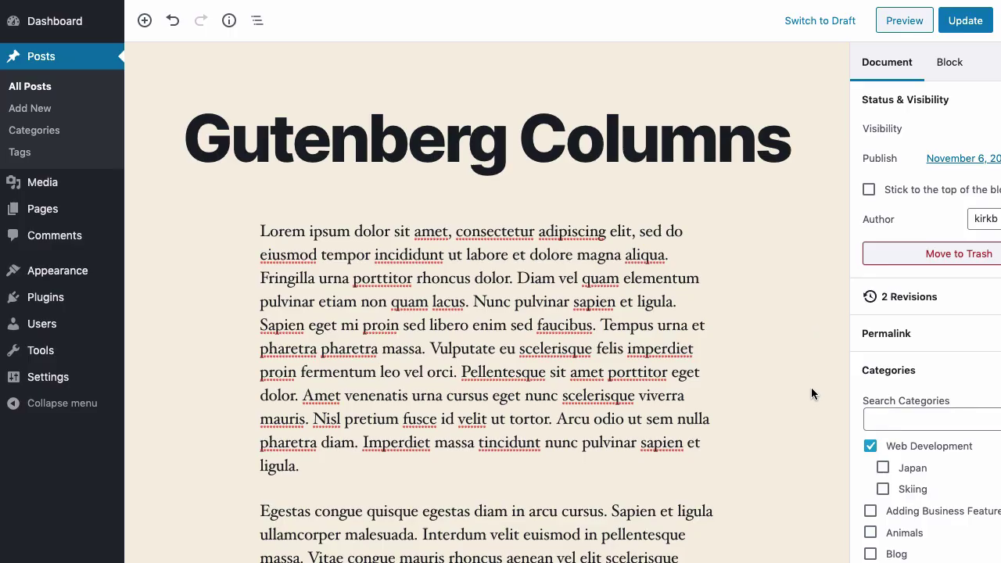
- Insert a Columns block between the first and second paragraphs, using the "Three columns; equal split" layout
scroll(810, 387, "down", 3)
scroll(811, 387, "down", 5)
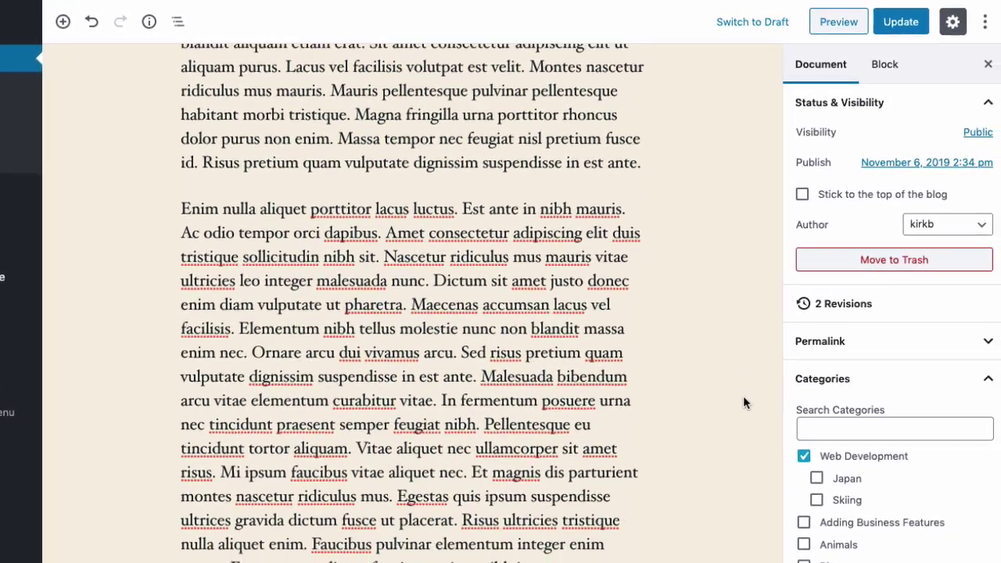
scroll(727, 404, "up", 10)
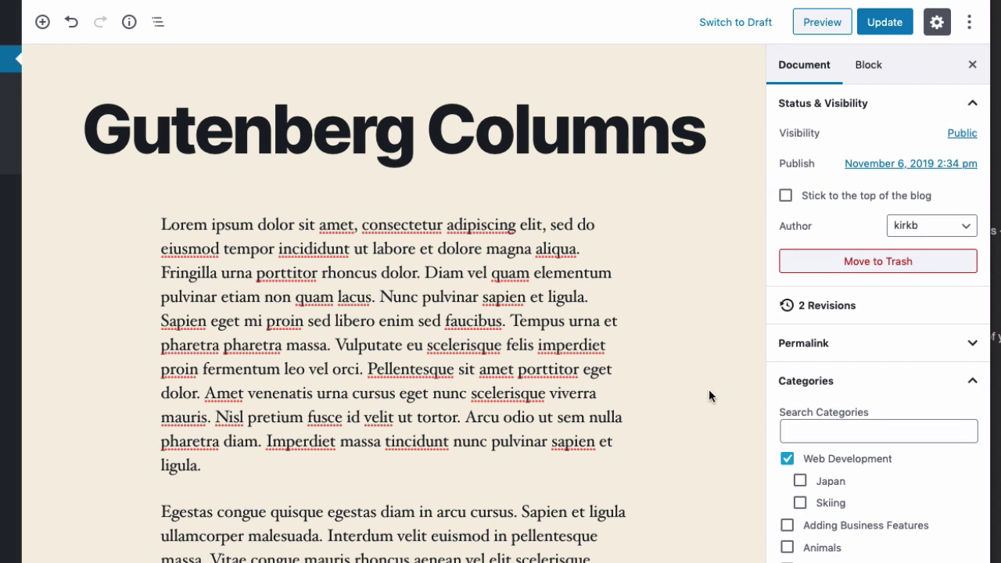
scroll(708, 390, "down", 1)
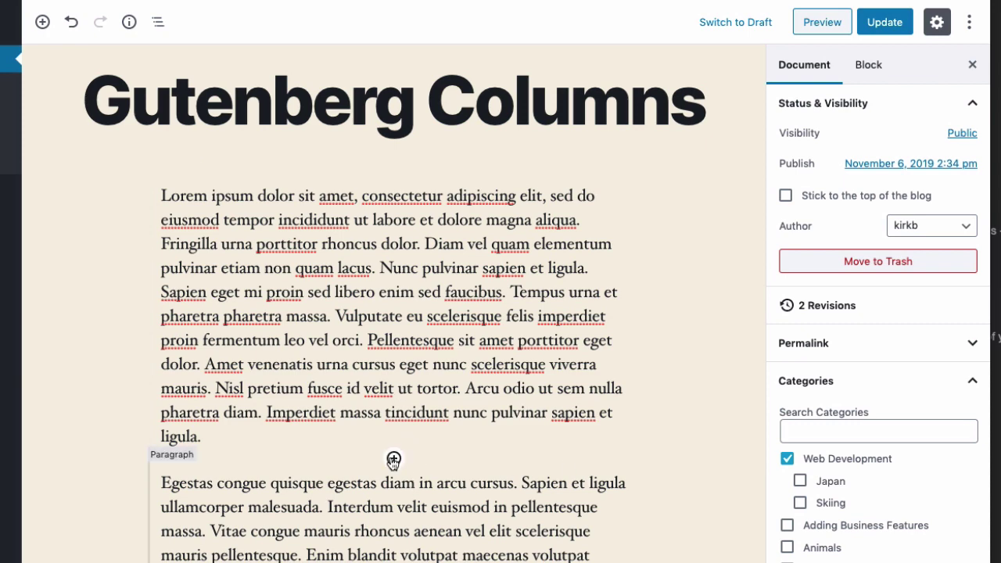
scroll(376, 452, "down", 3)
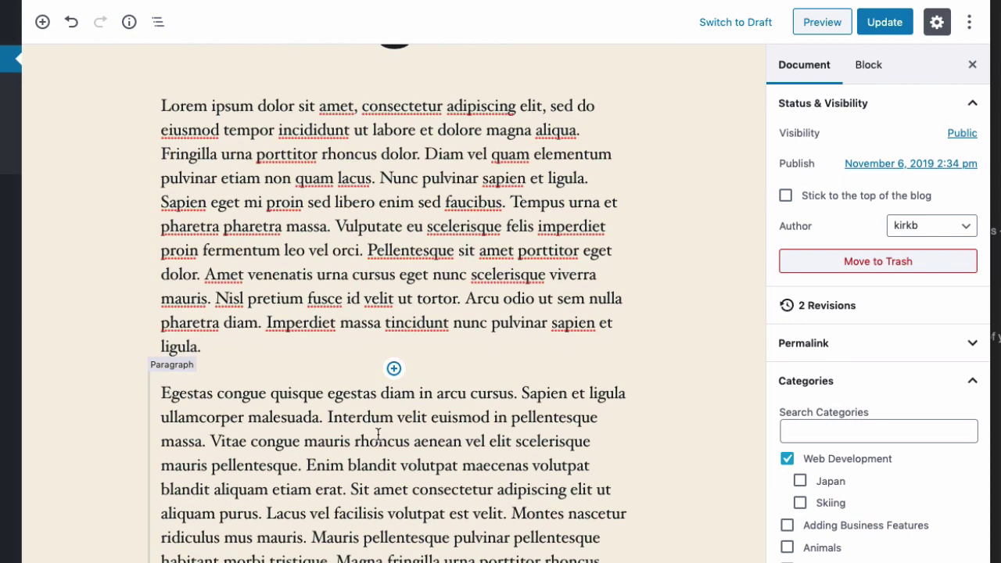
left_click(394, 369)
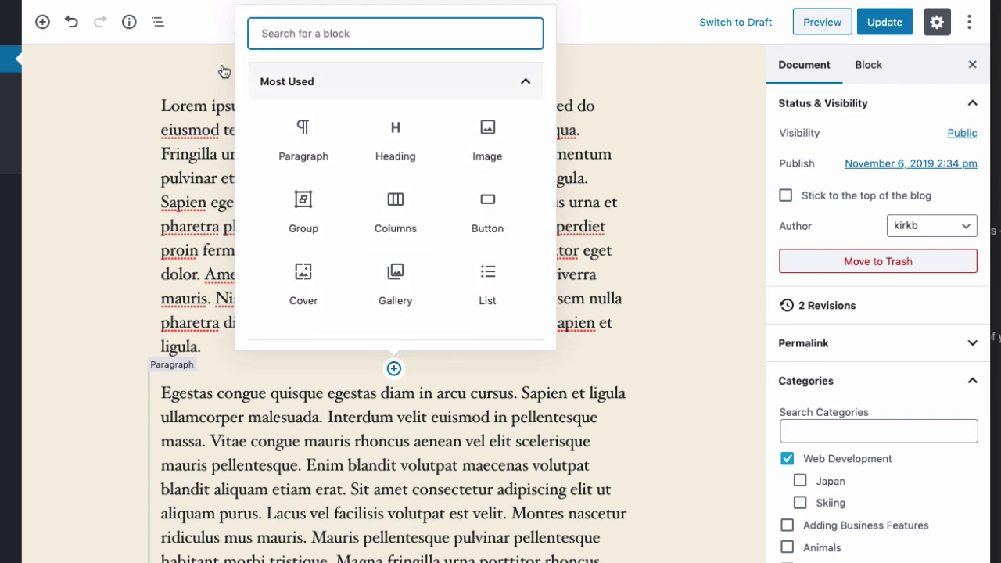
left_click(394, 207)
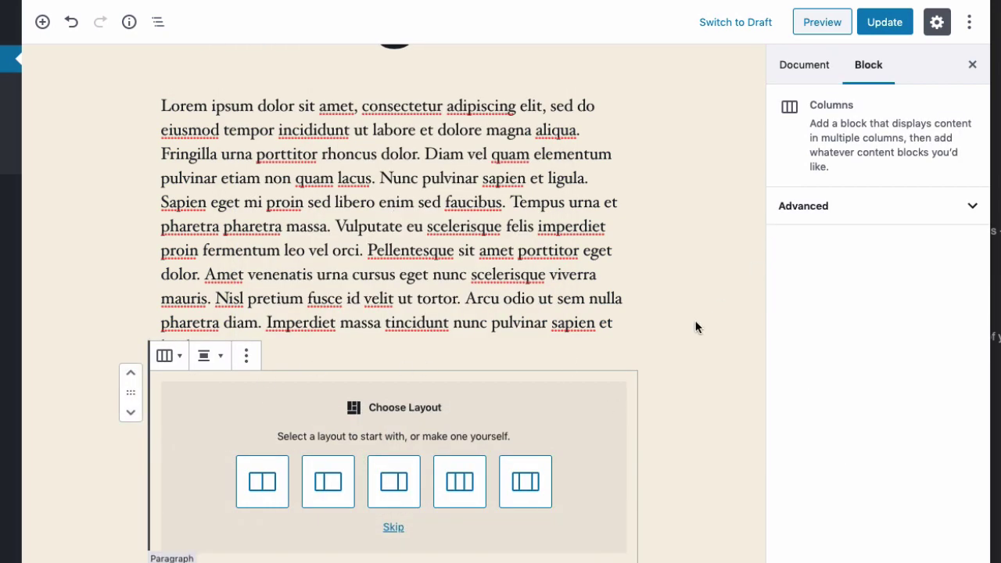
scroll(695, 326, "down", 2)
scroll(696, 327, "down", 1)
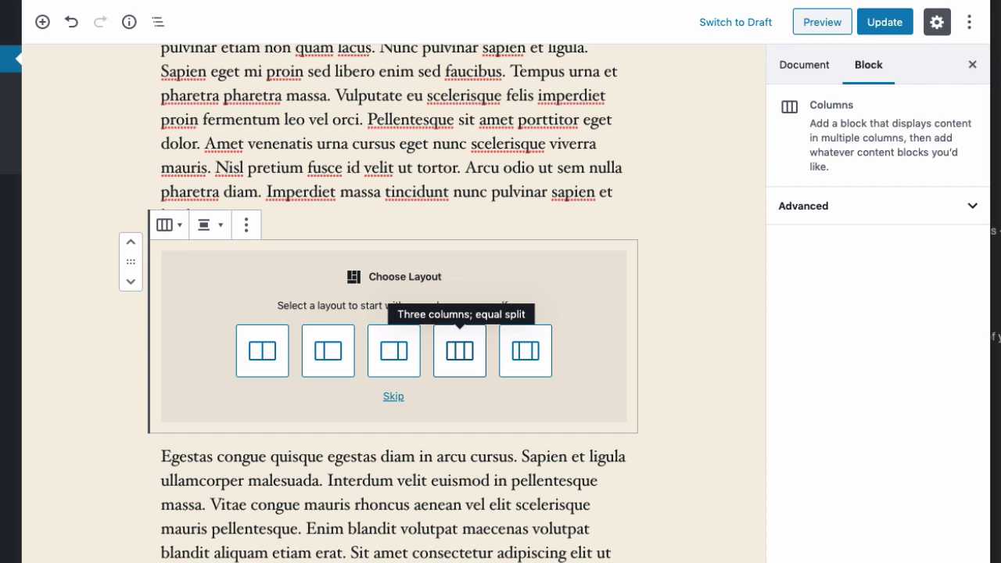
left_click(460, 350)
scroll(392, 303, "up", 1)
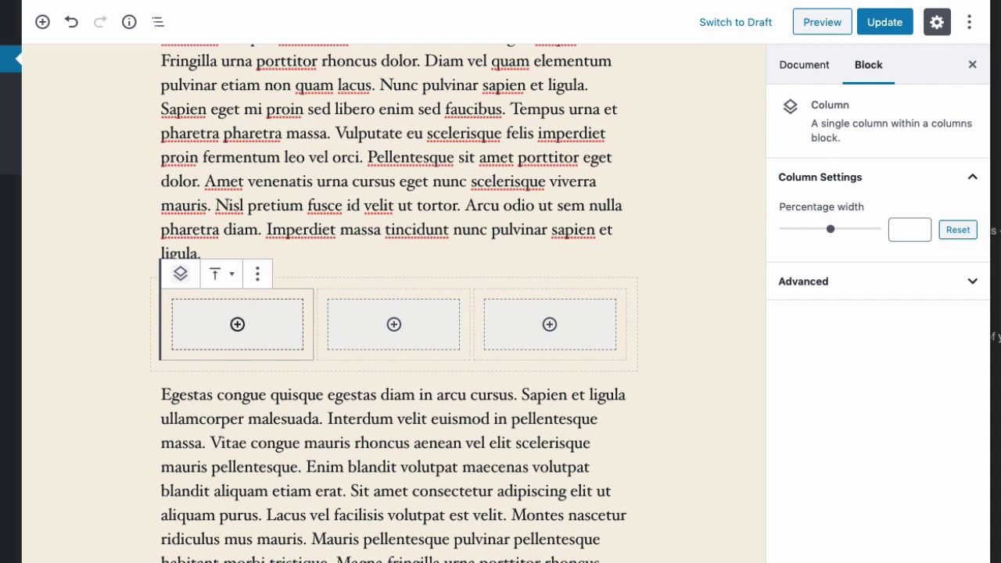
- Try the Columns block with 4 and 5 columns and return the column count to 3
left_click(237, 324)
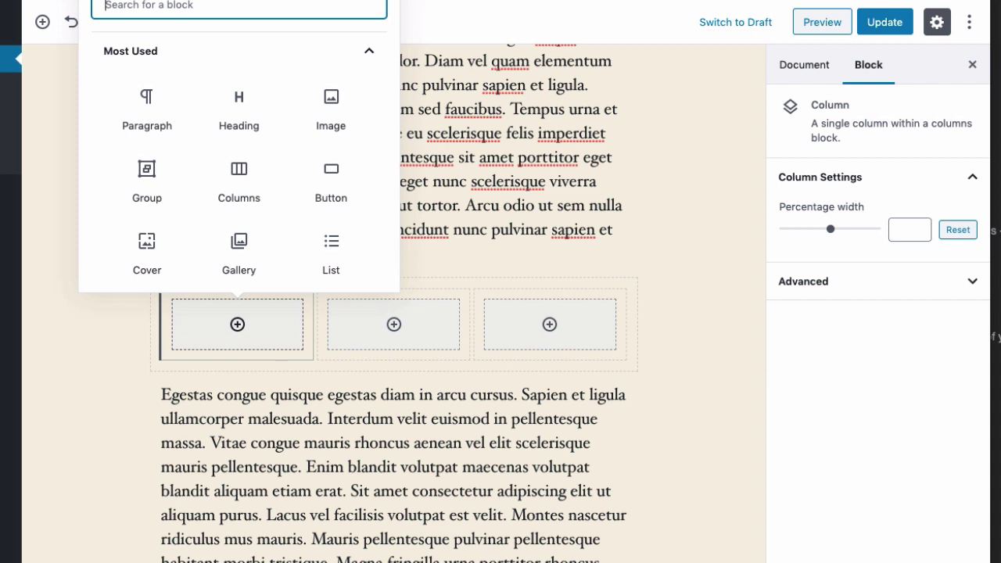
key("Escape")
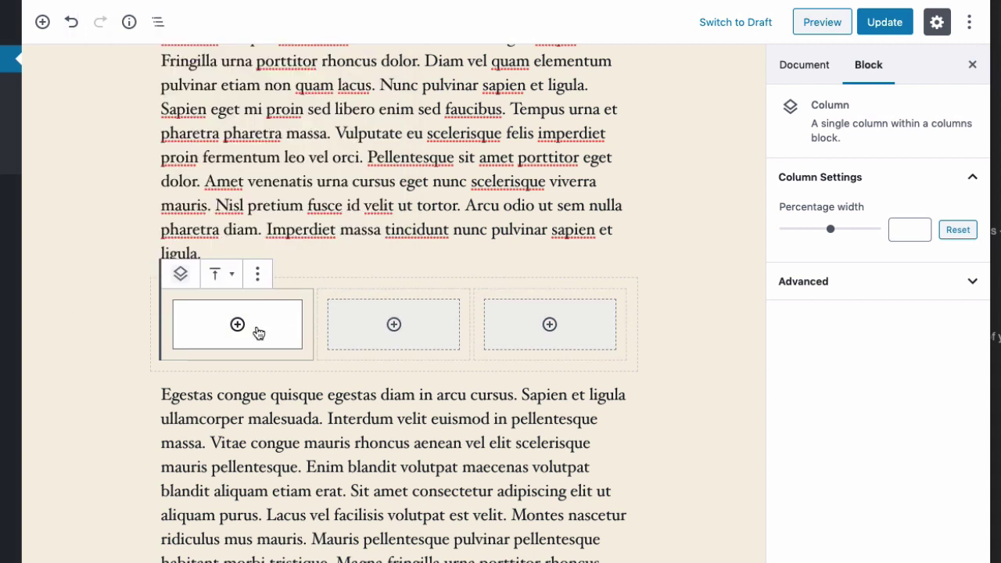
left_click(157, 331)
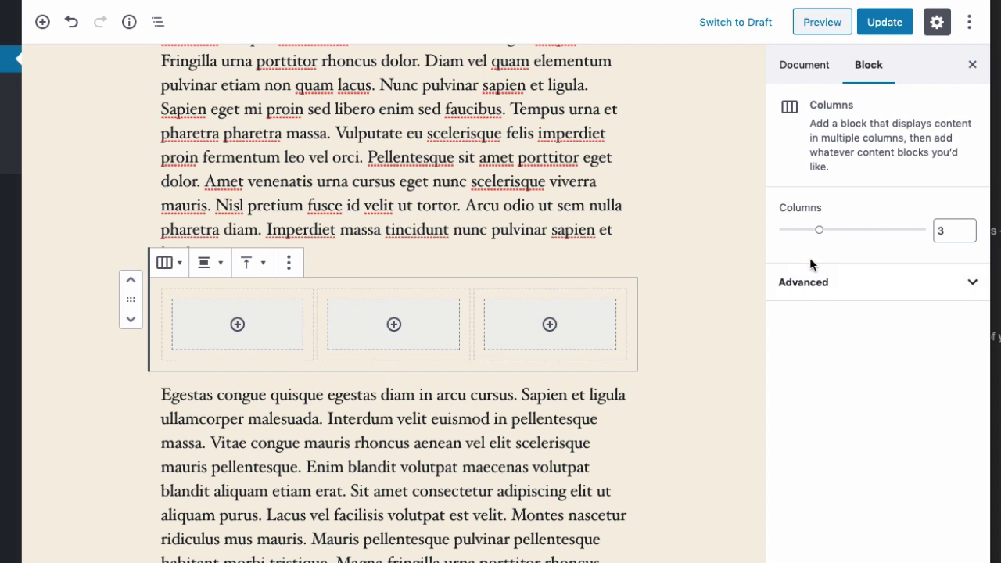
left_click_drag(820, 238, 842, 237)
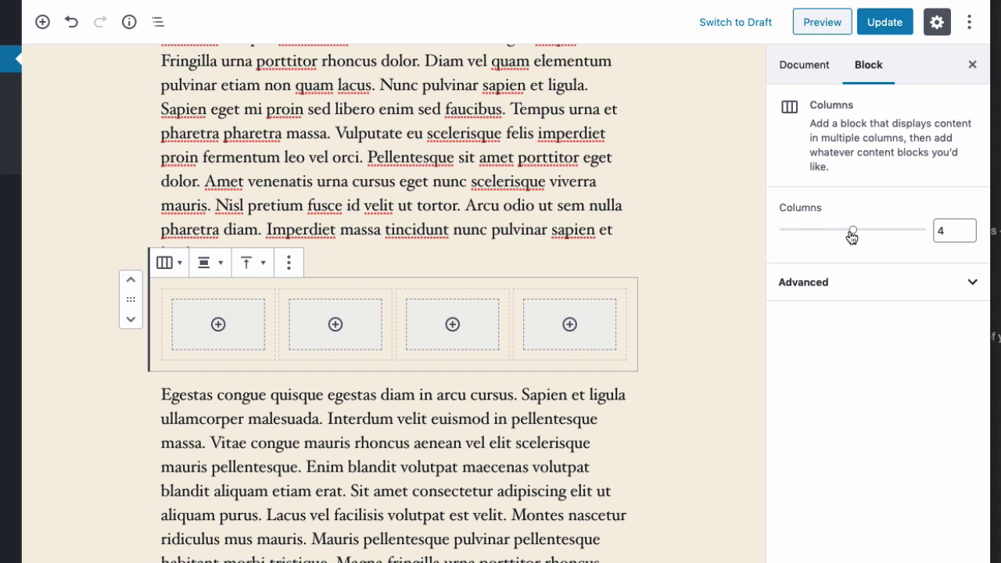
left_click_drag(852, 232, 878, 234)
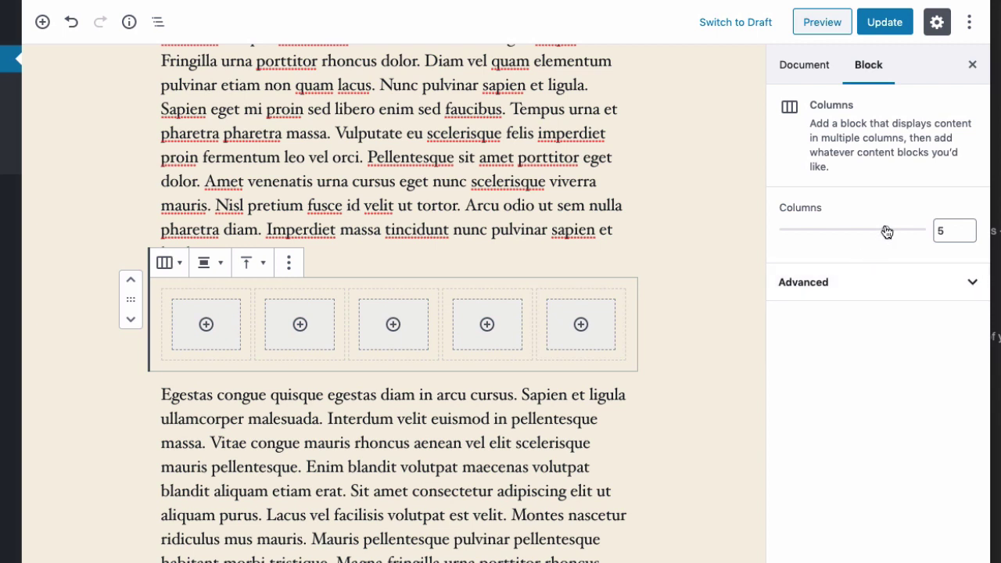
left_click_drag(886, 232, 812, 239)
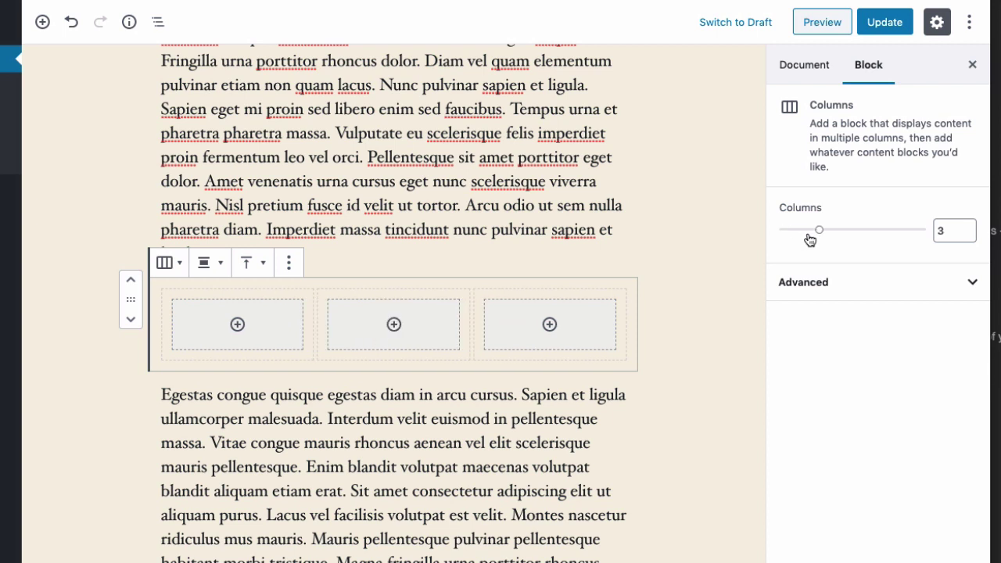
- Set the alignment of the whole Columns block to Wide Width
left_click(165, 311)
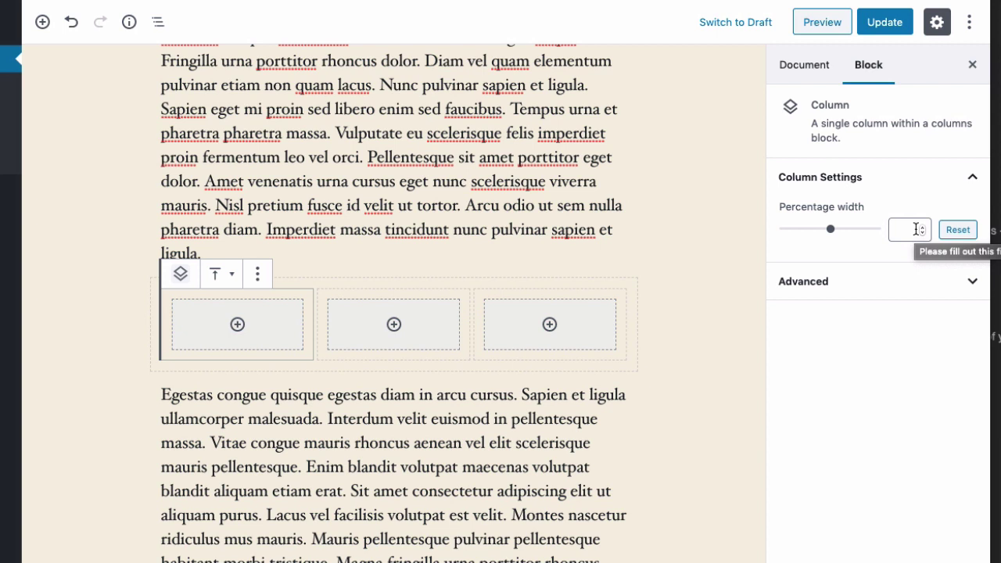
left_click(394, 276)
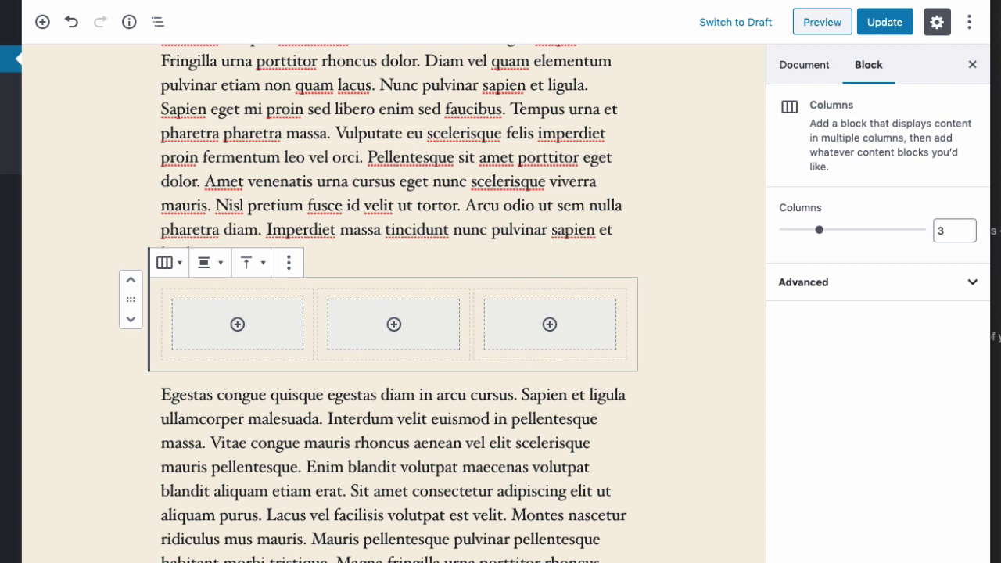
scroll(378, 303, "down", 1)
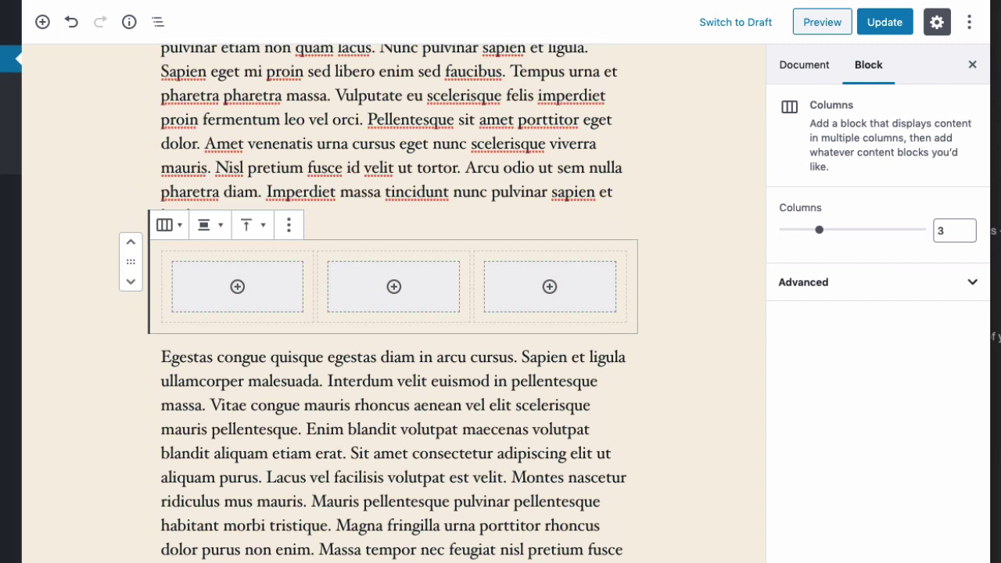
scroll(379, 303, "up", 1)
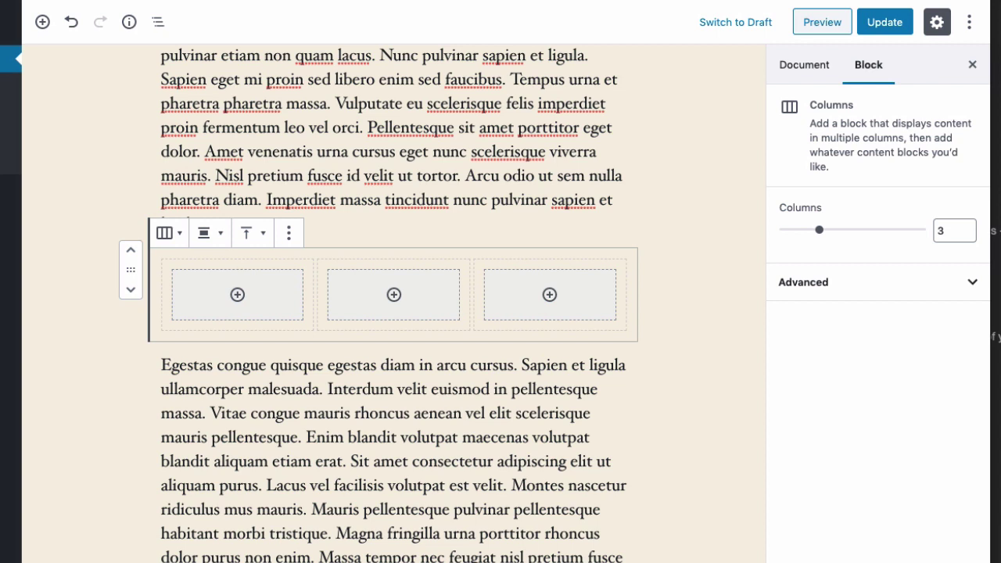
left_click(209, 233)
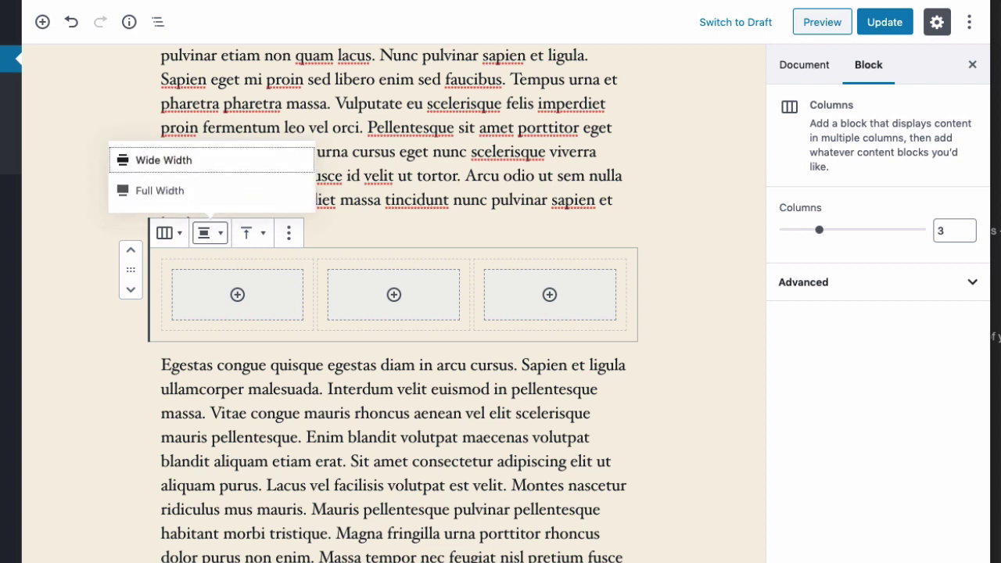
key("Escape")
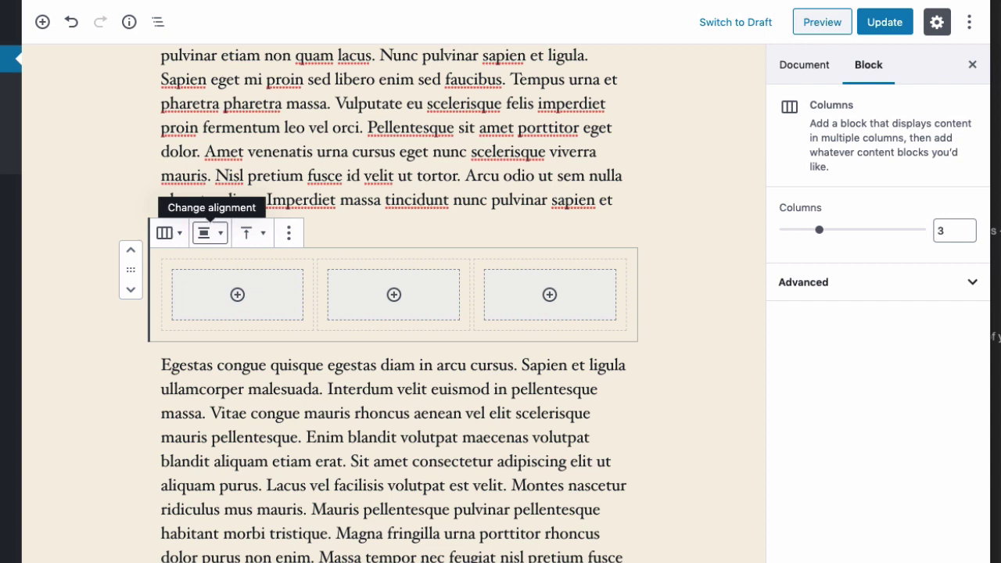
left_click(209, 232)
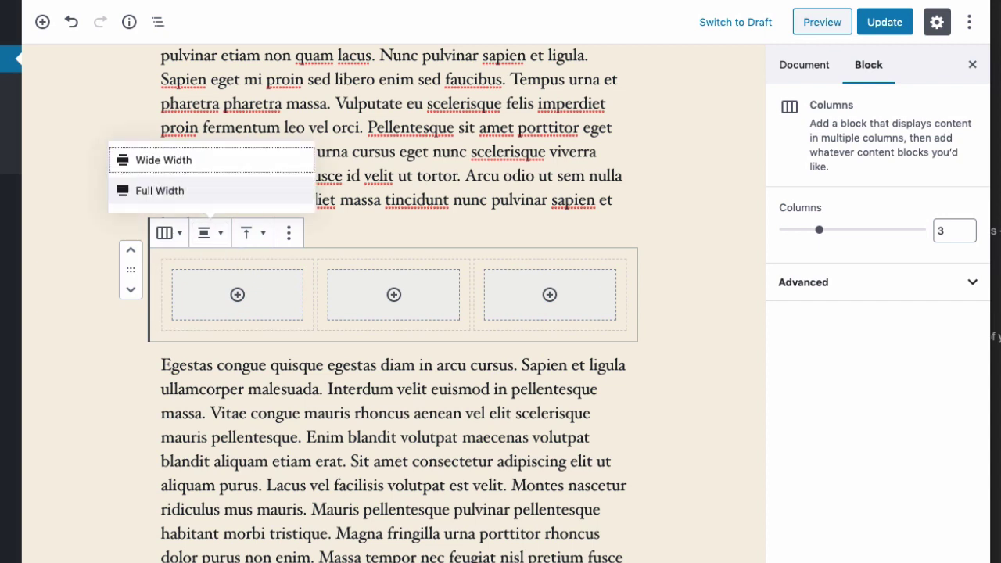
left_click(163, 160)
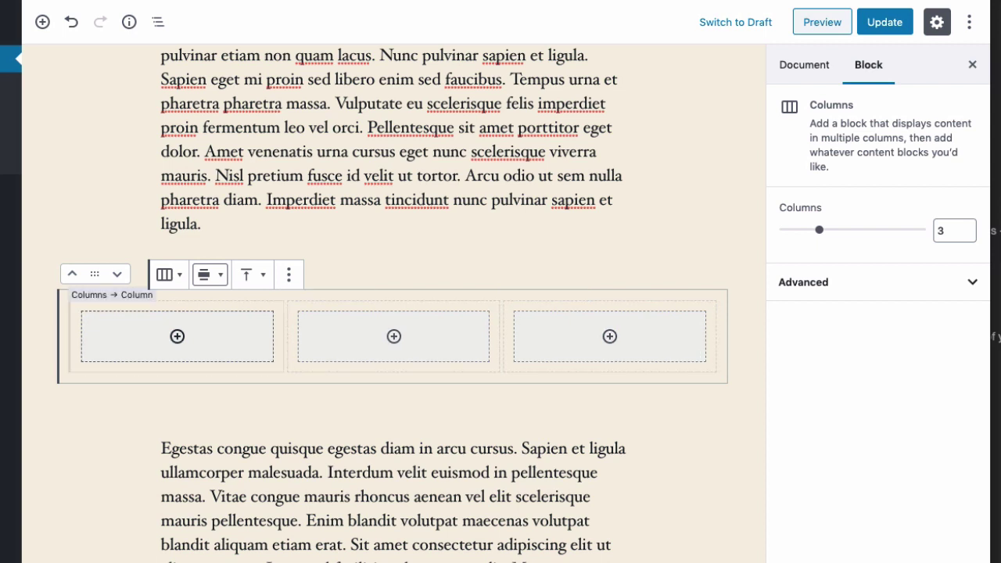
- Add a Heading block inside the first column of the Columns block
left_click(156, 305)
left_click(177, 336)
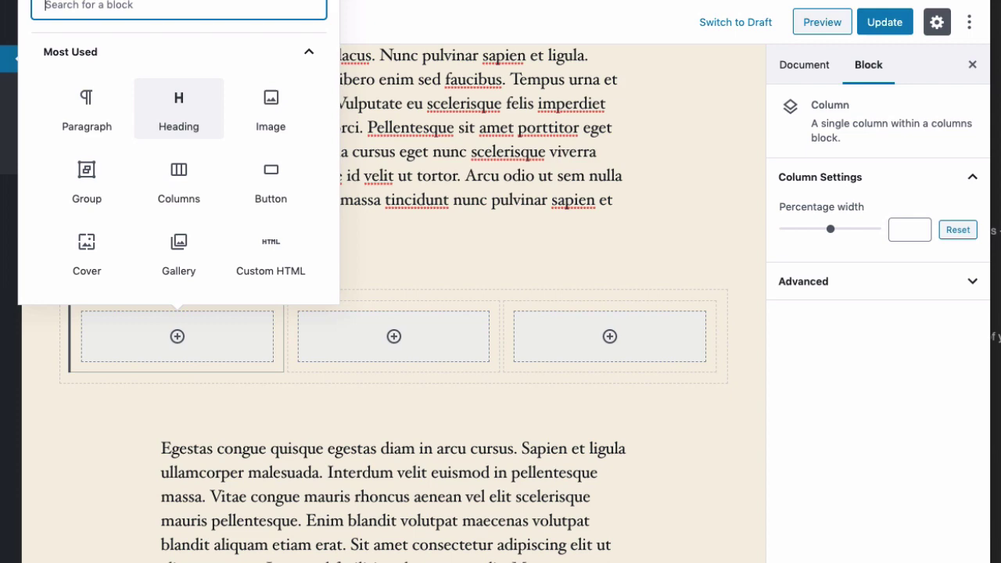
left_click(179, 107)
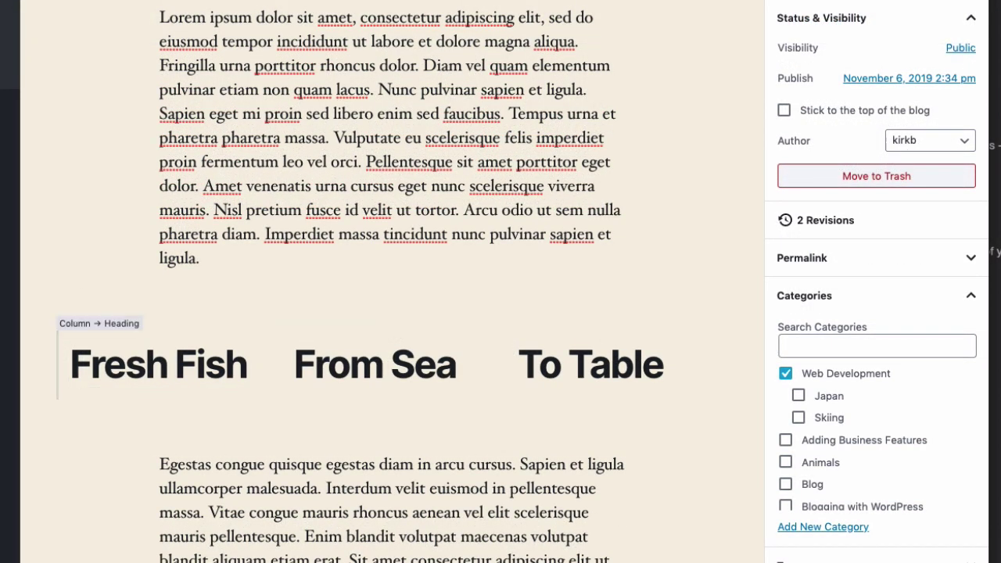
- Center-align the text of the "Fresh Fish", "From Sea" and "To Table" headings in the three columns
left_click(162, 364)
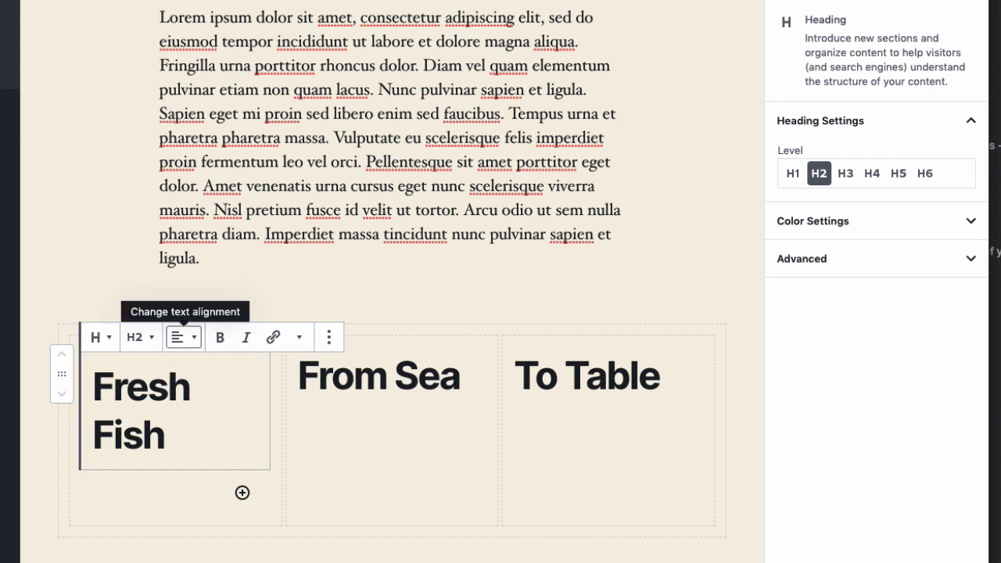
left_click(184, 337)
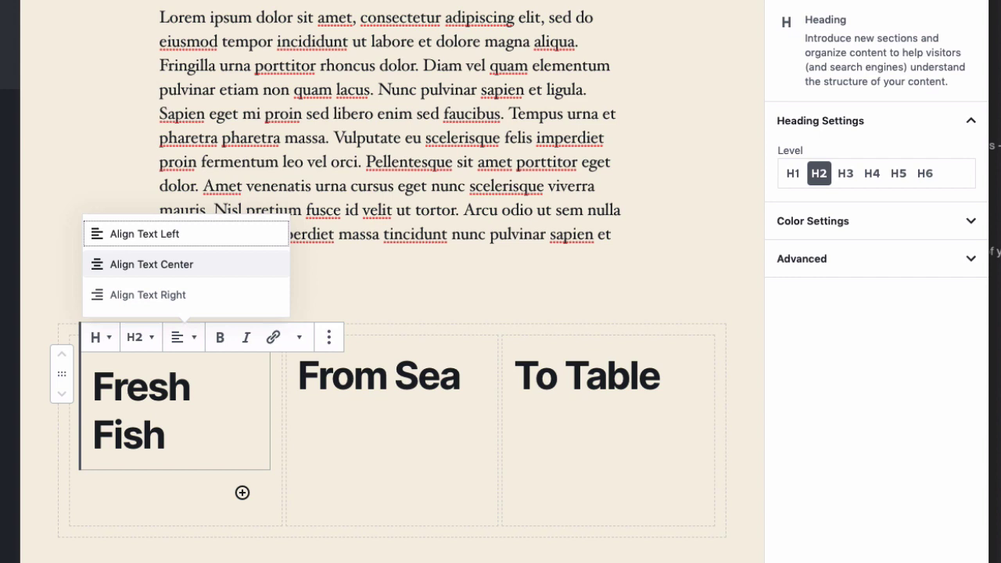
left_click(152, 264)
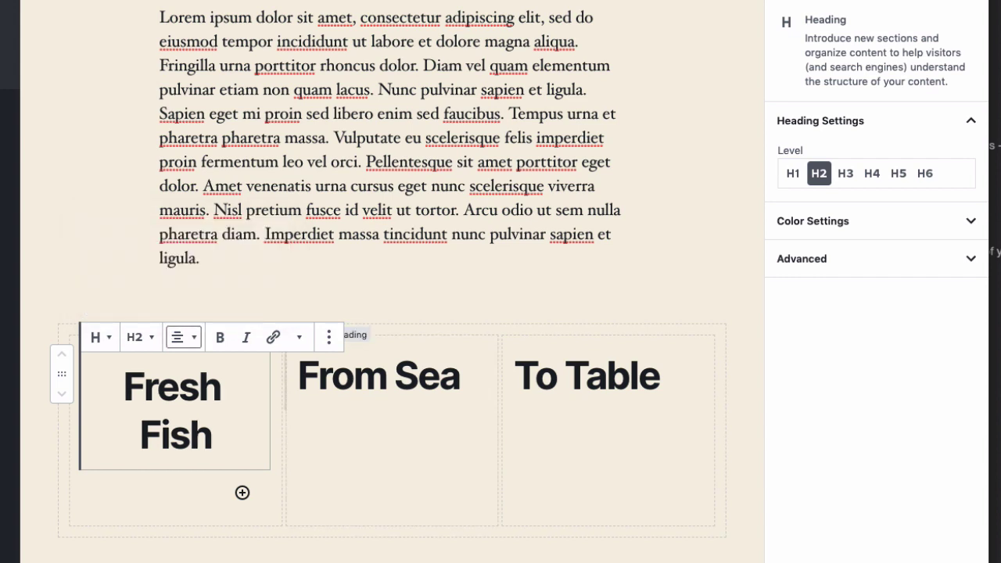
left_click(383, 379)
left_click(400, 337)
left_click(367, 263)
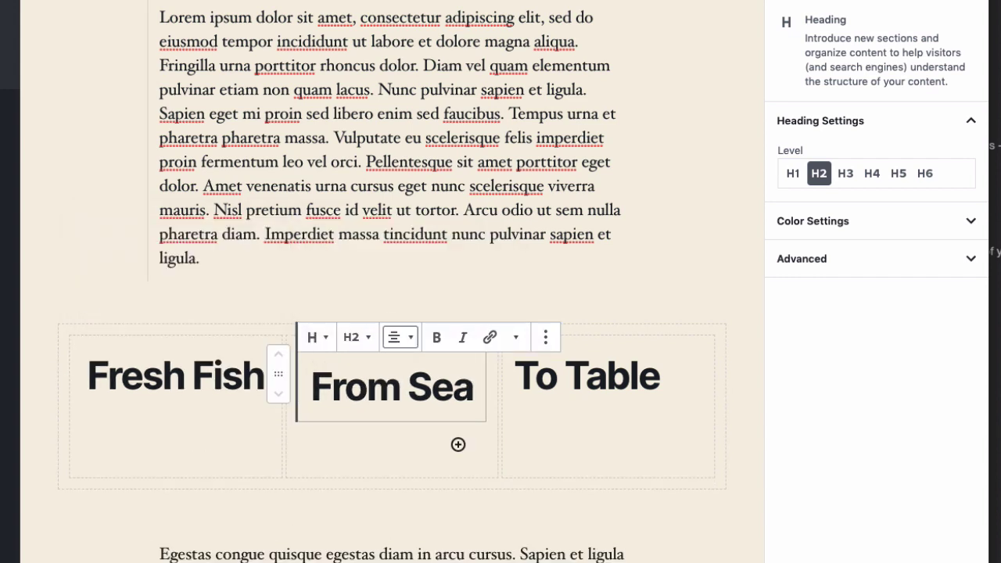
left_click(596, 387)
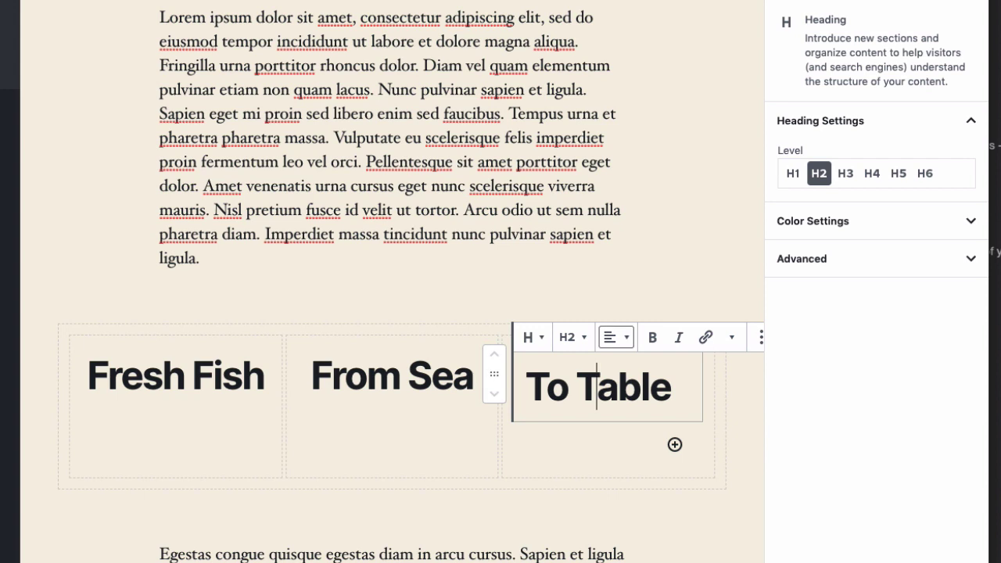
left_click(615, 337)
left_click(617, 261)
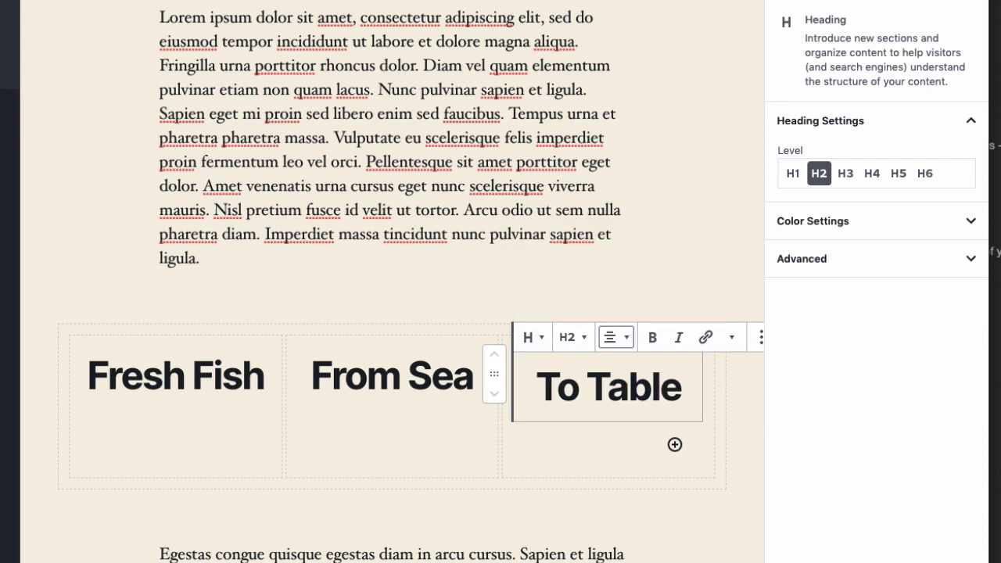
- Insert the media library image fish.png in an Image block below the "Fresh Fish" heading in the first column
left_click(250, 466)
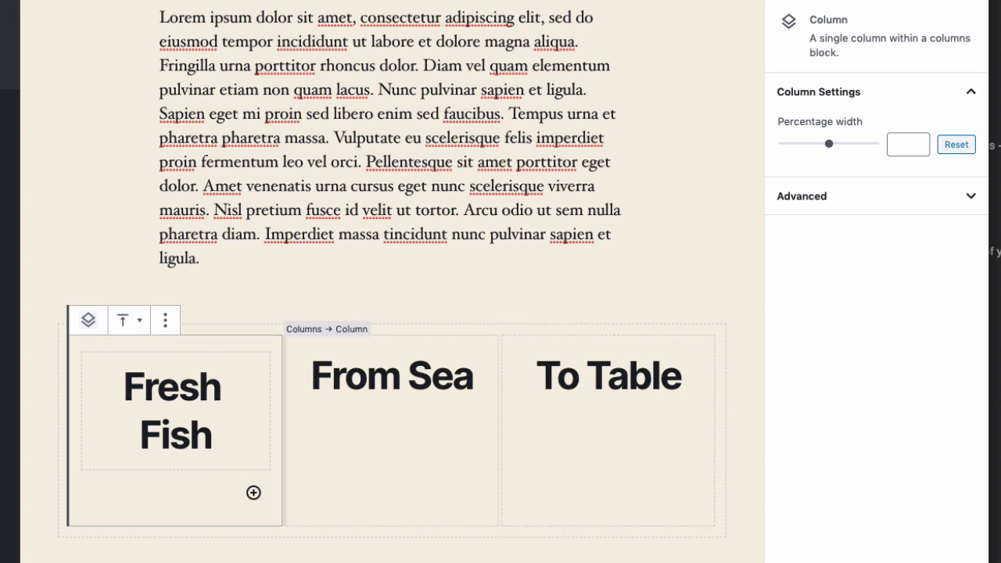
left_click(253, 492)
left_click(486, 252)
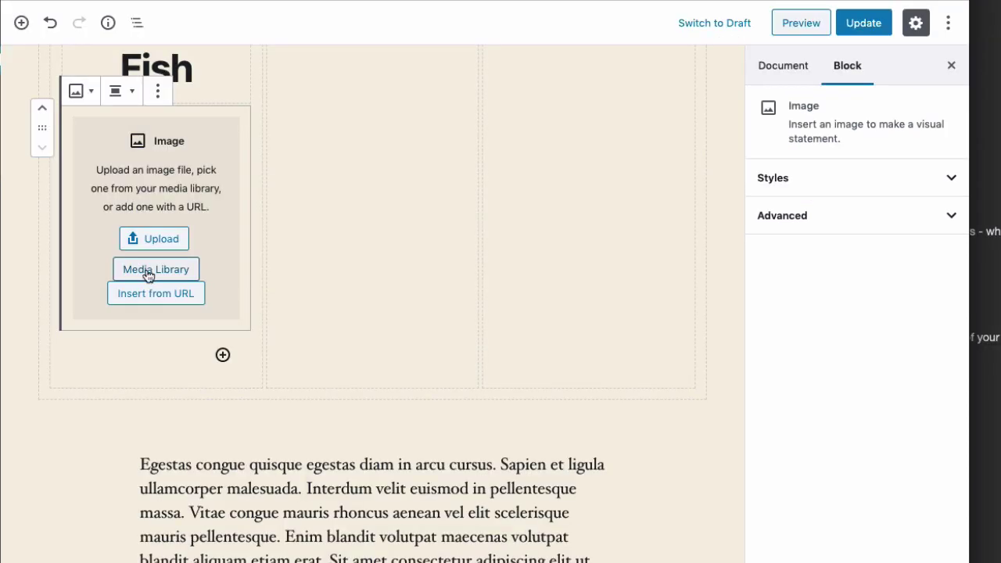
left_click(149, 269)
left_click(5, 297)
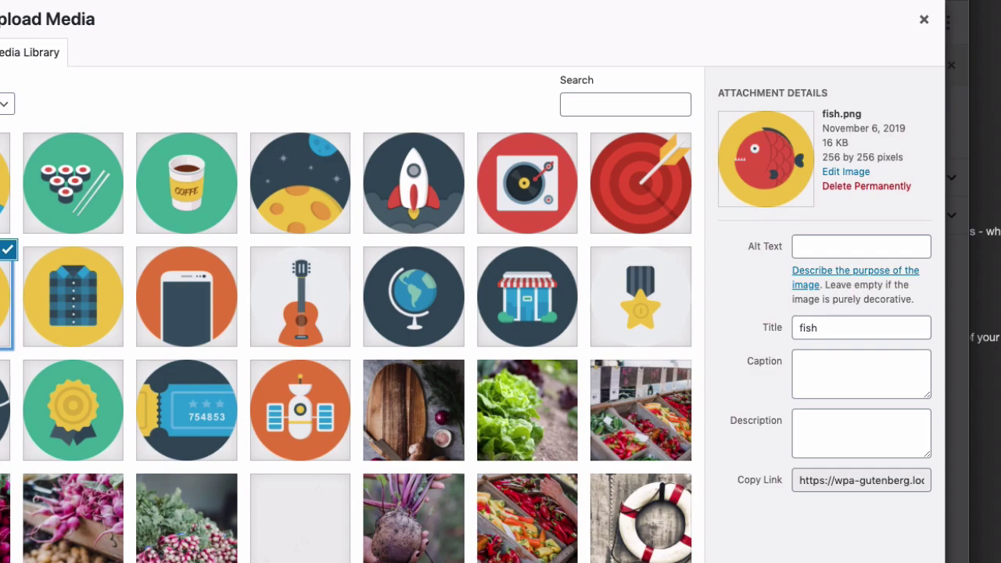
left_click(899, 551)
scroll(308, 352, "up", 2)
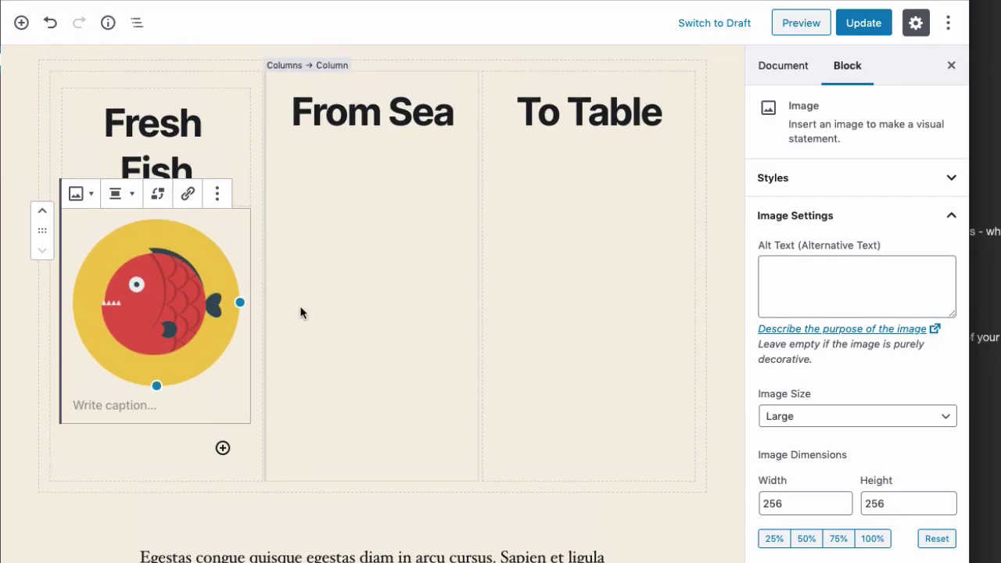
- Set the alignment of the fish image in the first column to Align Center
scroll(300, 312, "up", 1)
left_click(124, 269)
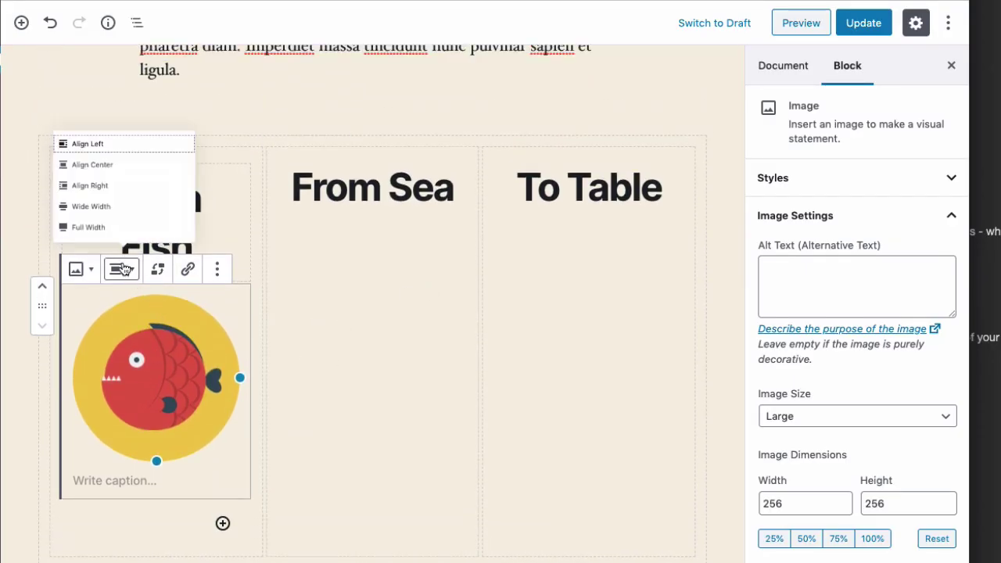
left_click(81, 133)
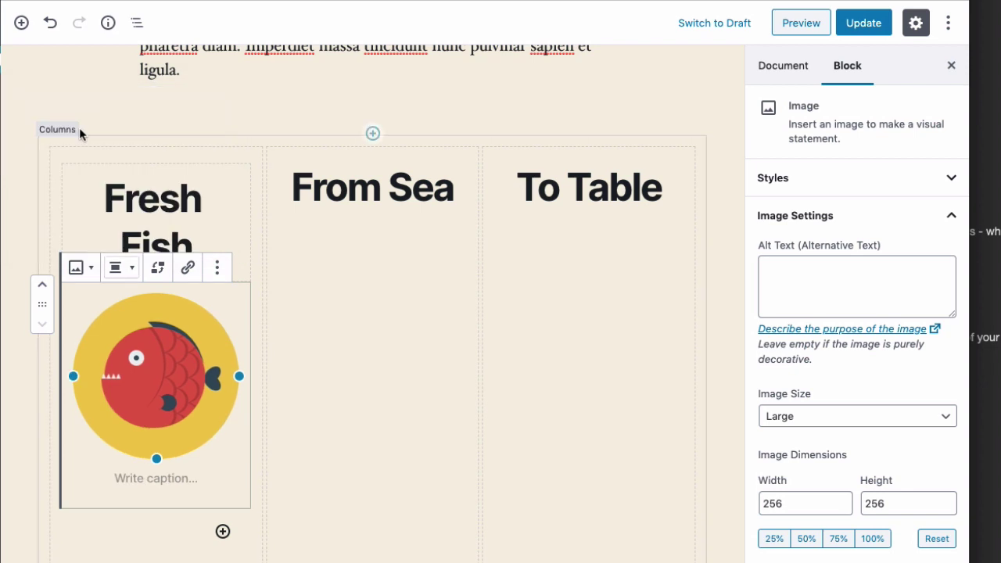
- Insert the media library's ship image in an Image block below the "From Sea" heading and align it to the center
left_click(388, 287)
left_click(449, 257)
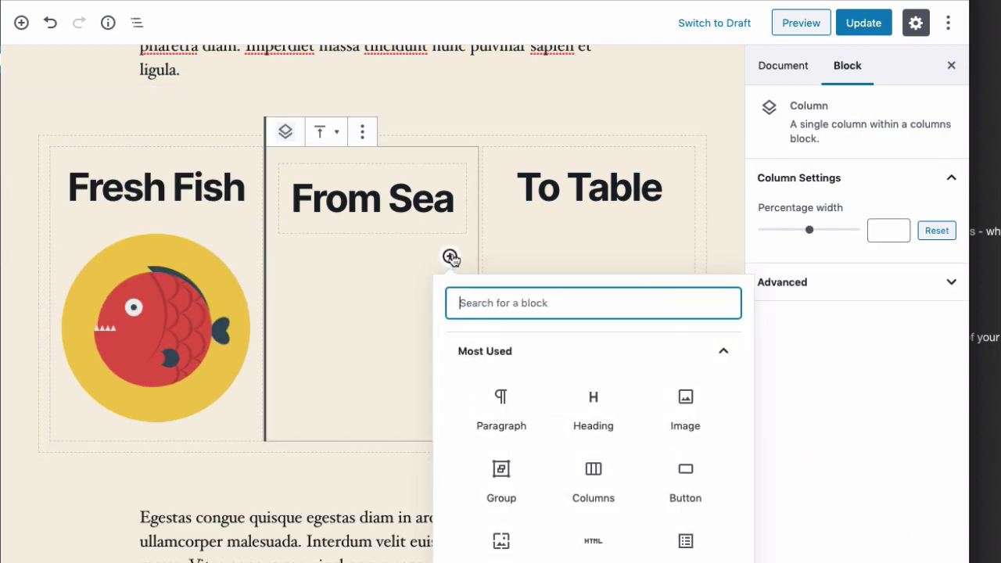
left_click(710, 413)
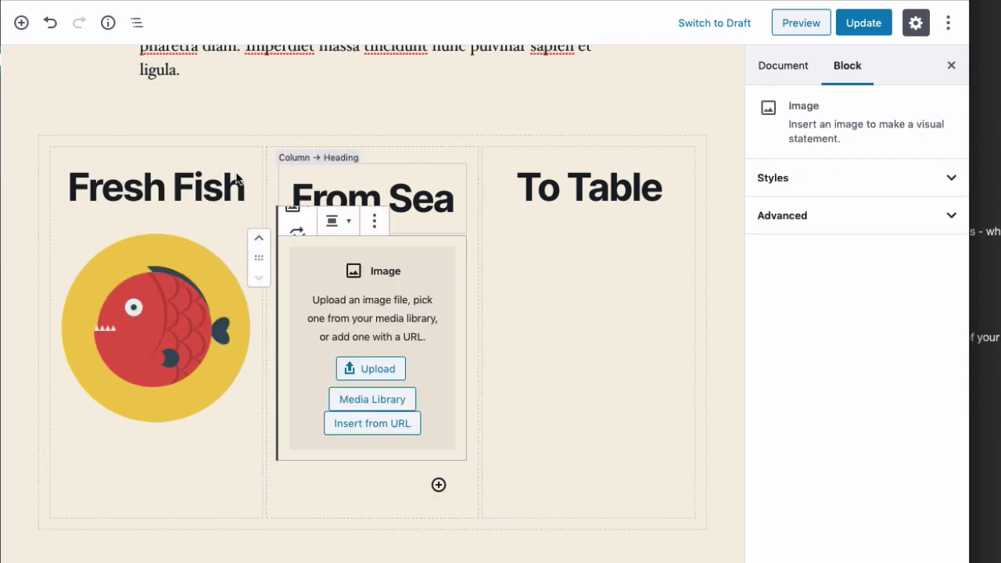
left_click(379, 399)
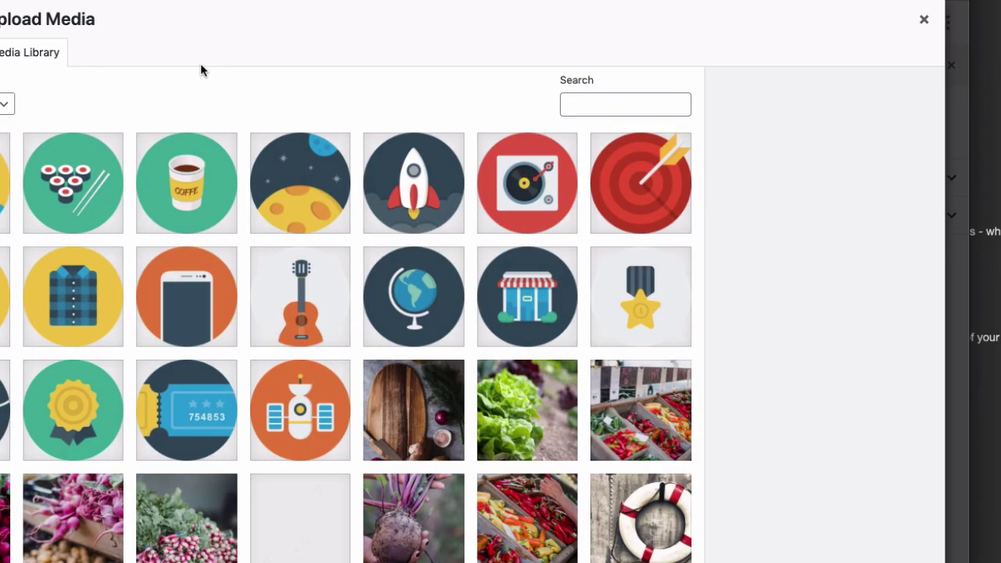
left_click(3, 197)
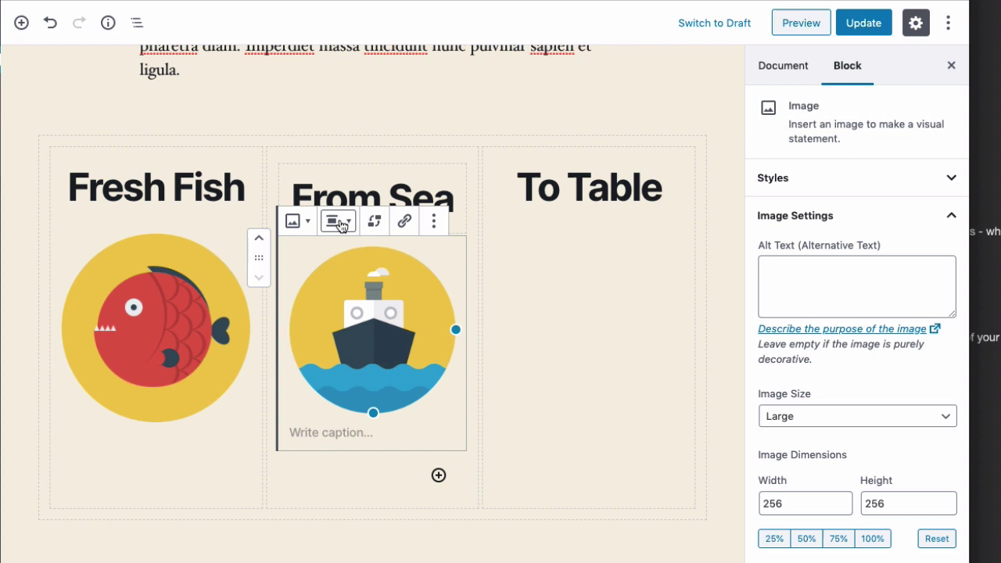
left_click(338, 222)
left_click(305, 87)
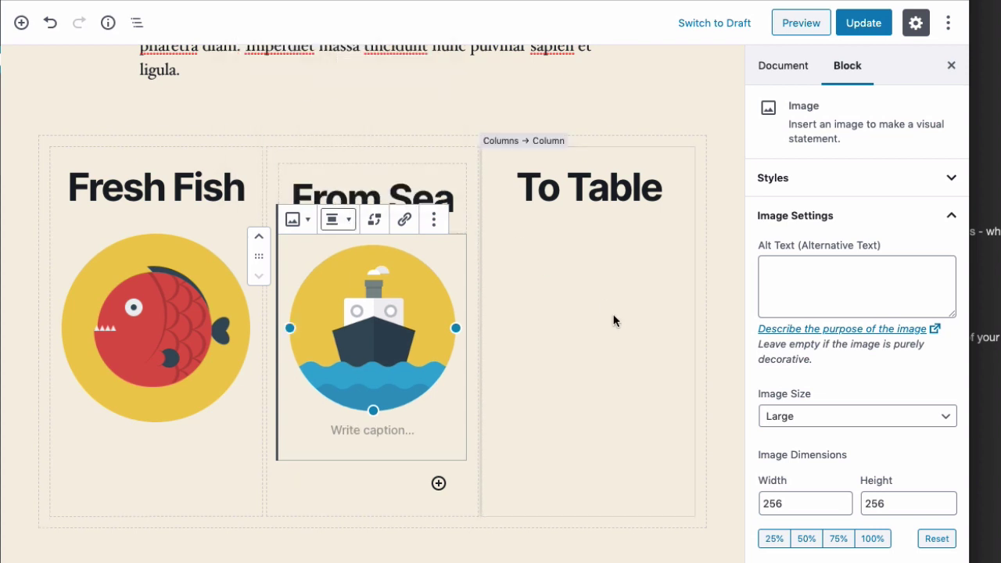
- Insert the media library's green sushi image in an Image block below the "To Table" heading in the third column
left_click(585, 298)
left_click(663, 259)
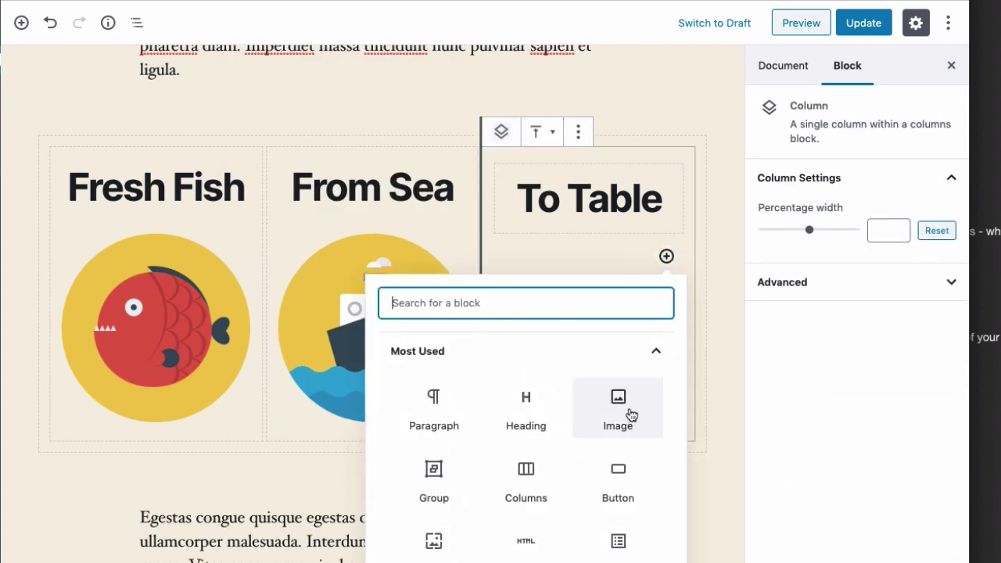
left_click(633, 415)
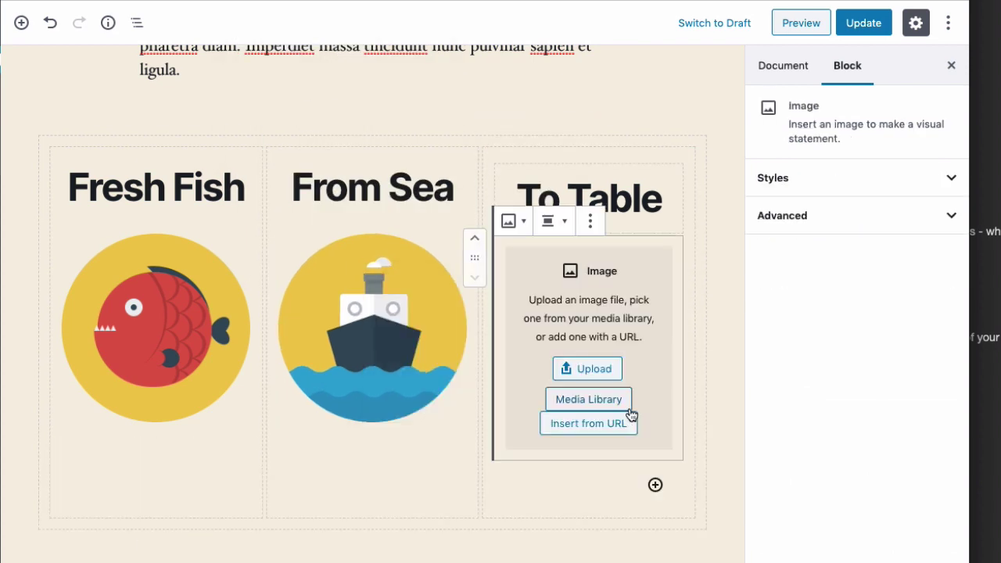
left_click(592, 397)
left_click(96, 179)
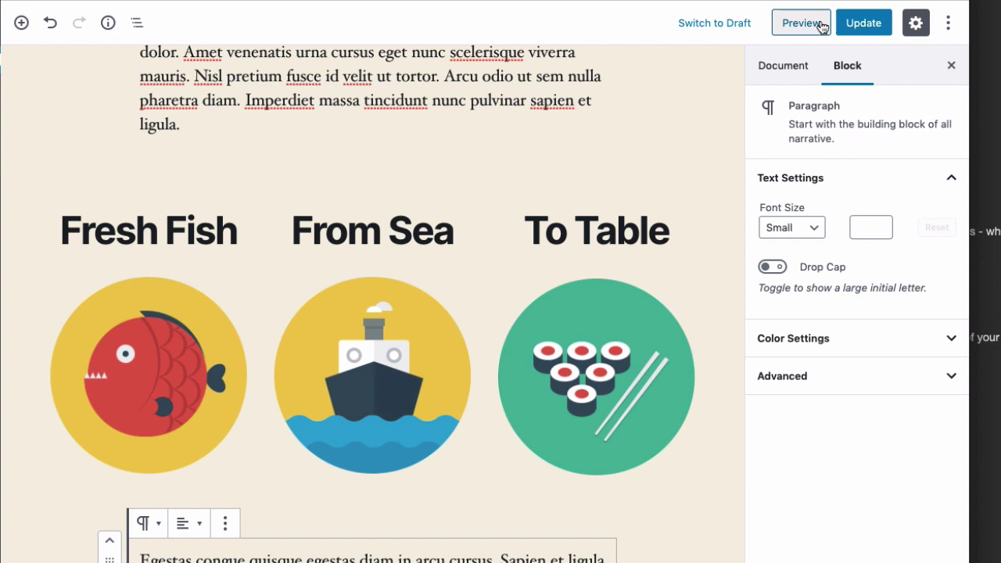
- Update the post and review the three-column section and its surrounding text on the site's page
left_click(858, 25)
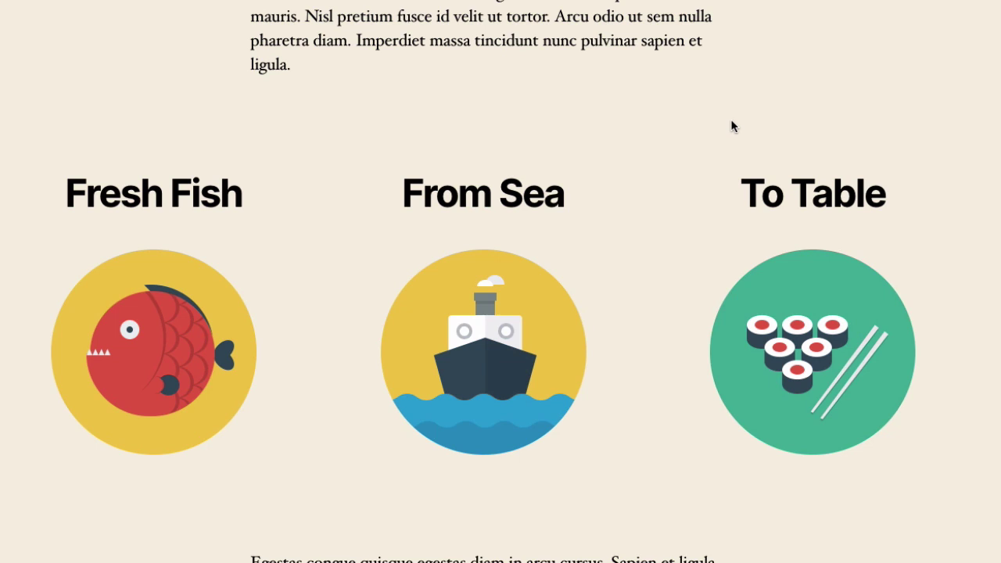
scroll(730, 127, "up", 2)
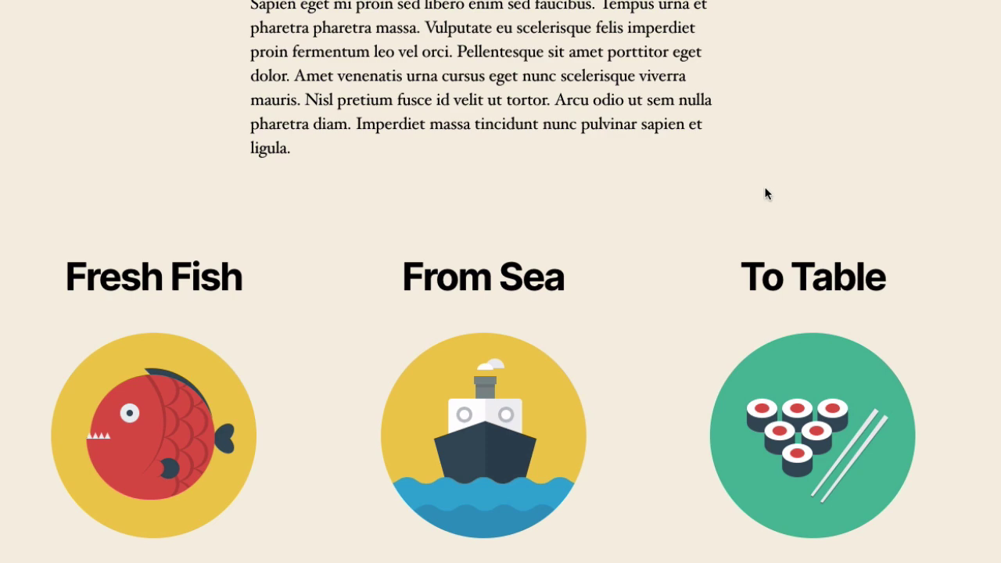
scroll(774, 196, "up", 4)
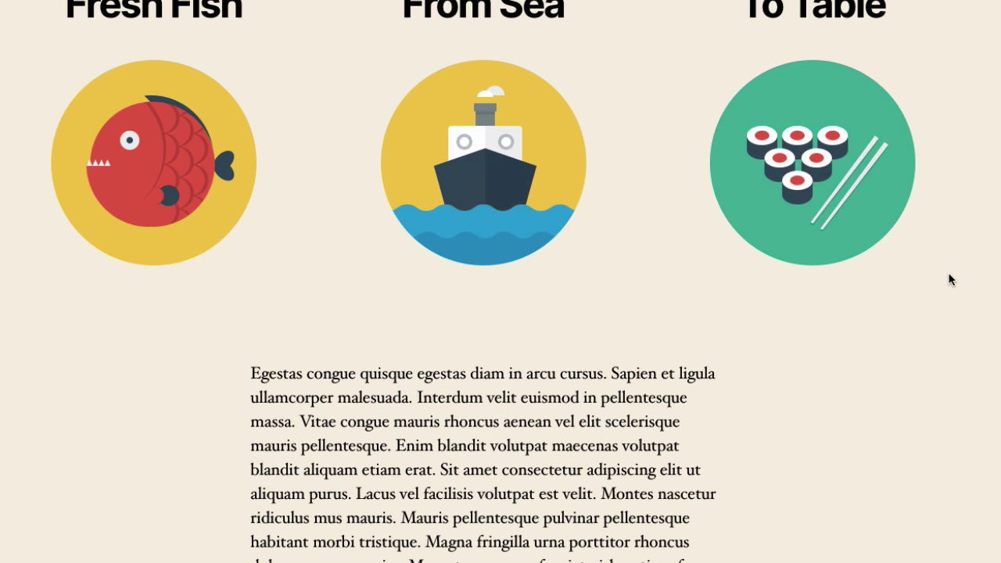
scroll(948, 279, "up", 1)
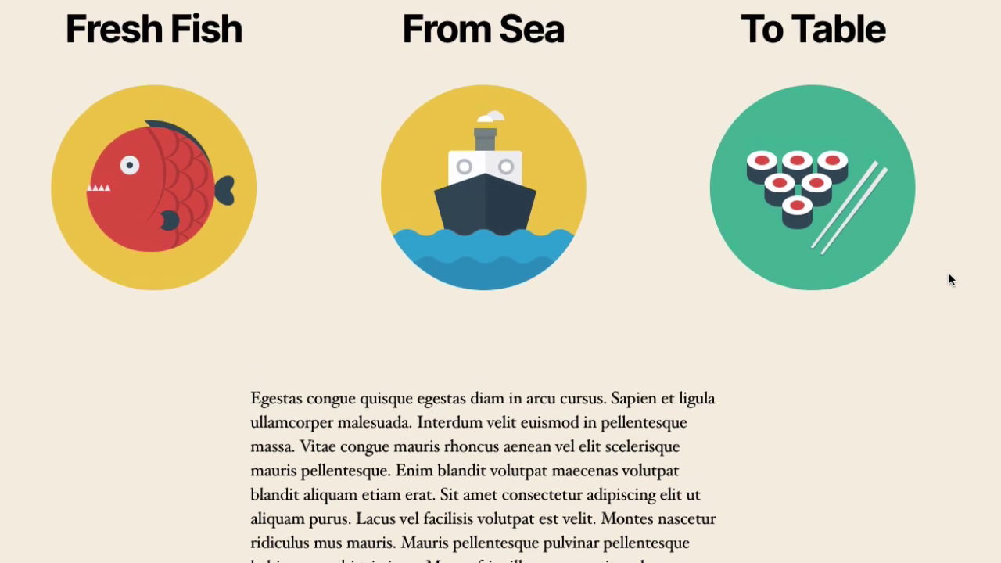